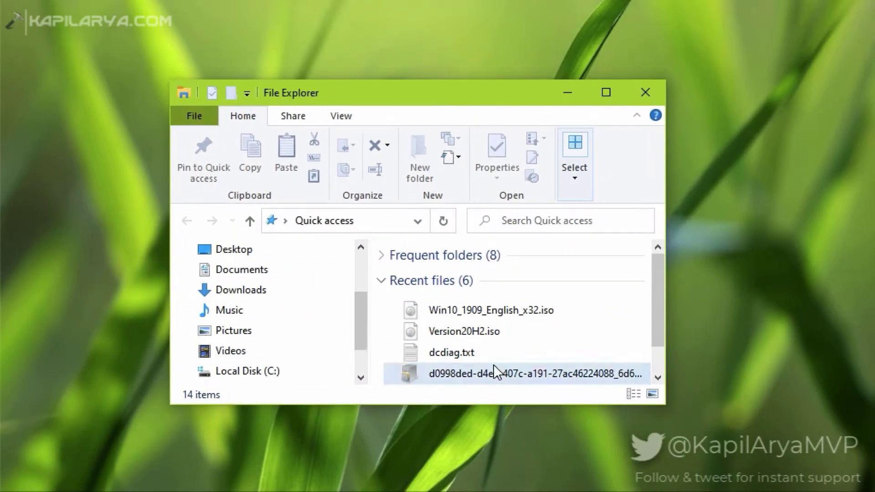
- Open Win10_1909_English_x32.iso twice, dismissing the 'Couldn't Mount File' error in between
{"action": "double_click", "coordinate": [540, 316]}
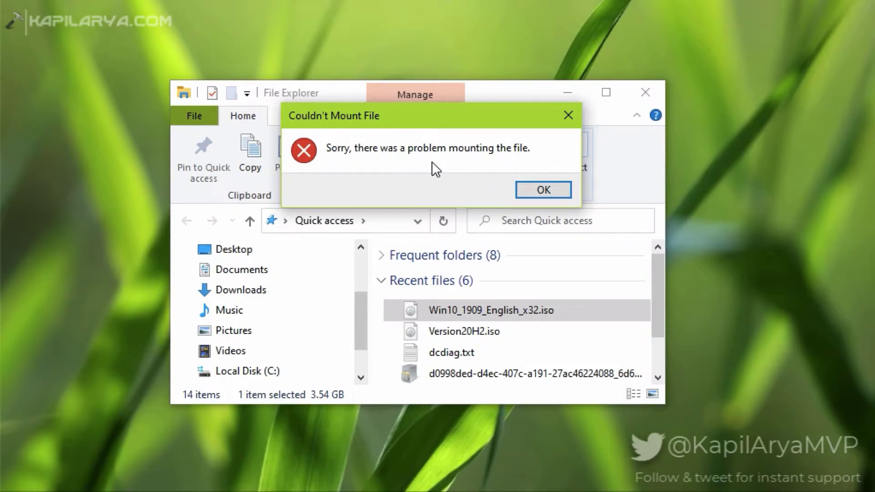
{"action": "left_click", "coordinate": [526, 188]}
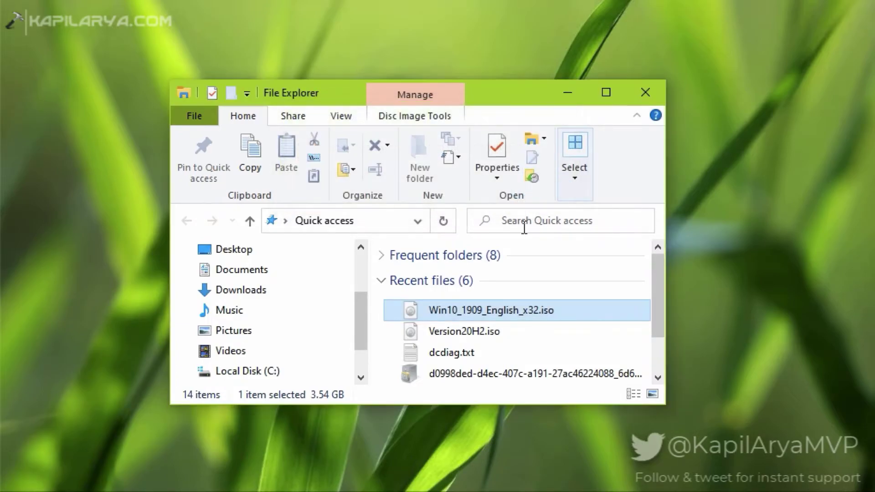
{"action": "double_click", "coordinate": [496, 316]}
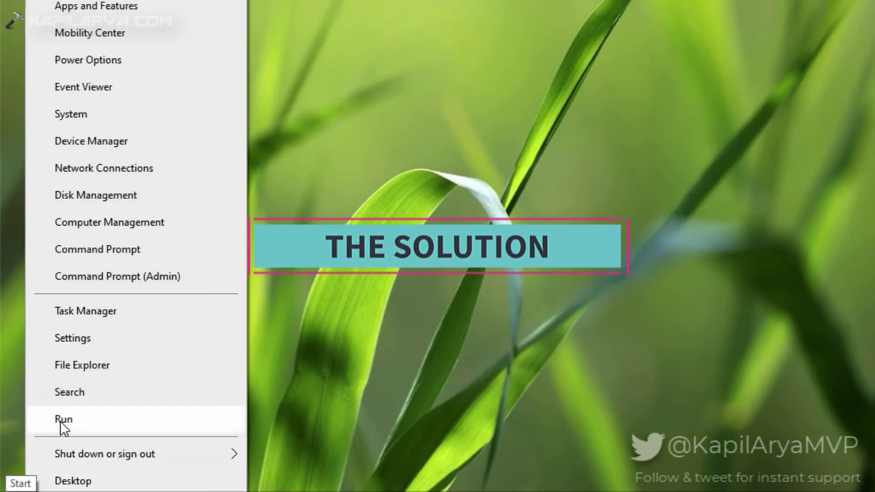
- Bring up the Run box and select the prefilled 'regedit' entry in the Open field
{"action": "left_click", "coordinate": [60, 422]}
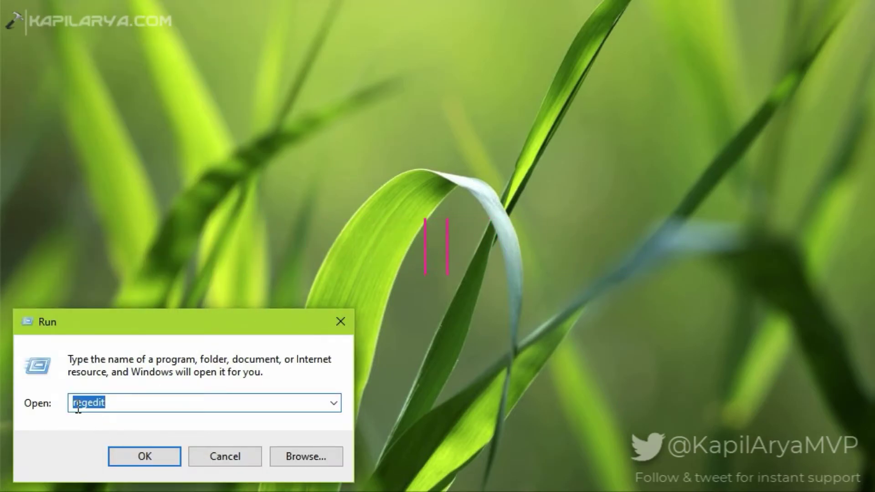
{"action": "left_click", "coordinate": [77, 404]}
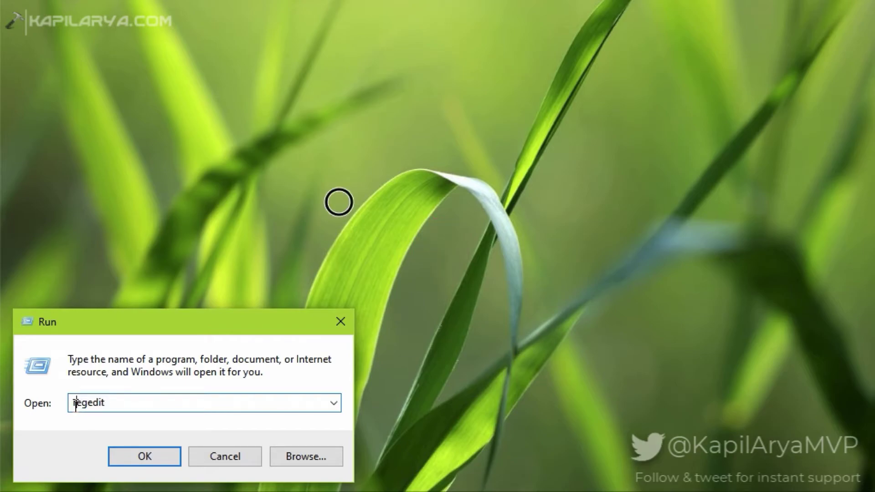
{"action": "left_click_drag", "start_coordinate": [73, 403], "coordinate": [106, 405]}
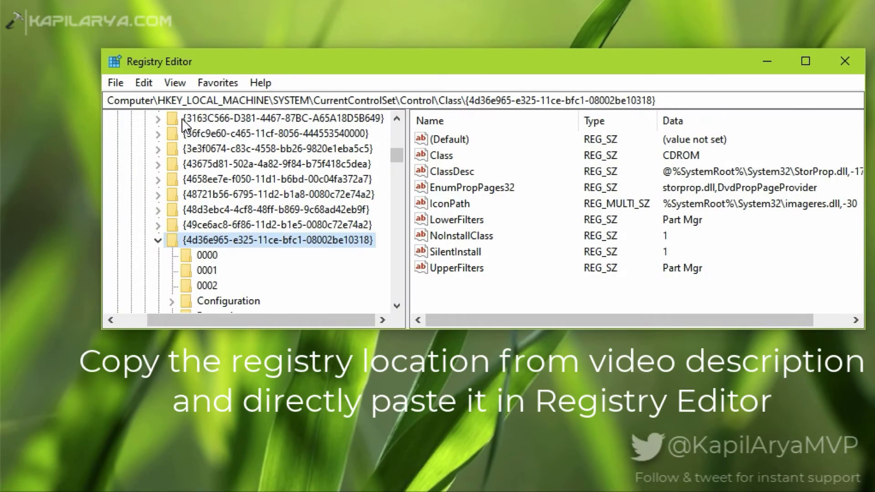
- Navigate to the Class\{4d36e965-e325-11ce-bfc1-08002be10318} key via the address bar and select it
{"action": "left_click", "coordinate": [159, 101]}
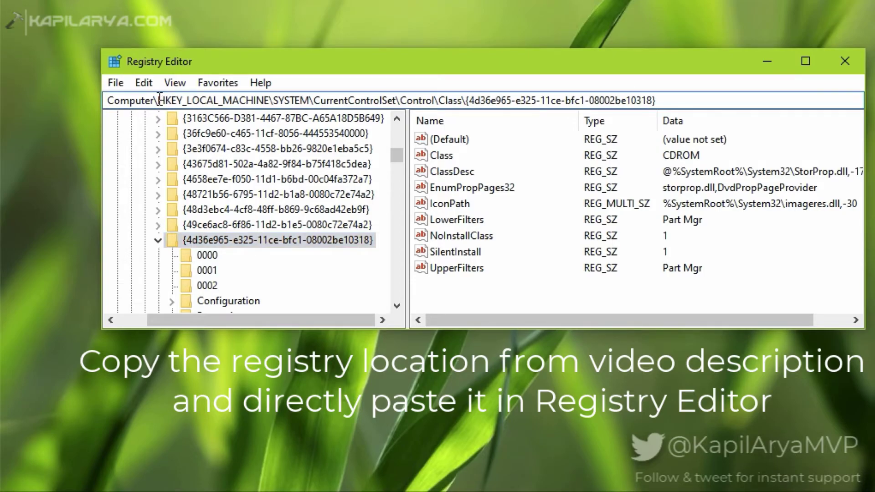
{"action": "left_click_drag", "start_coordinate": [159, 100], "coordinate": [672, 102]}
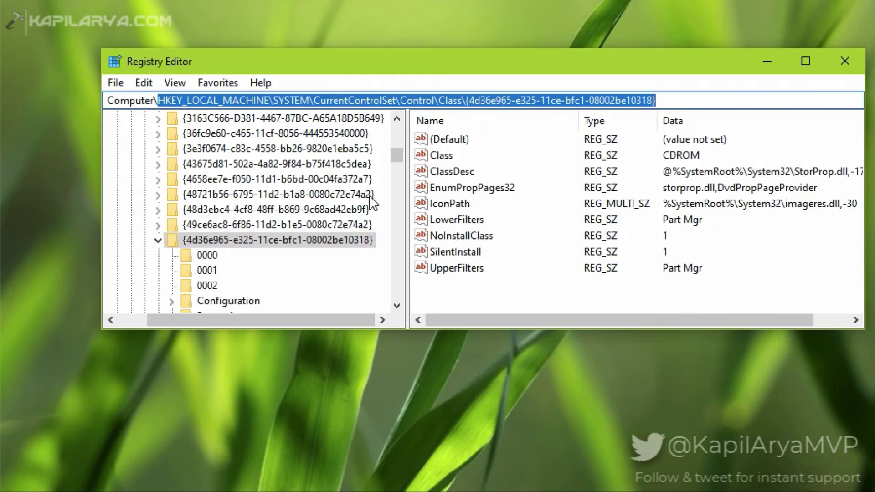
{"action": "left_click", "coordinate": [226, 240]}
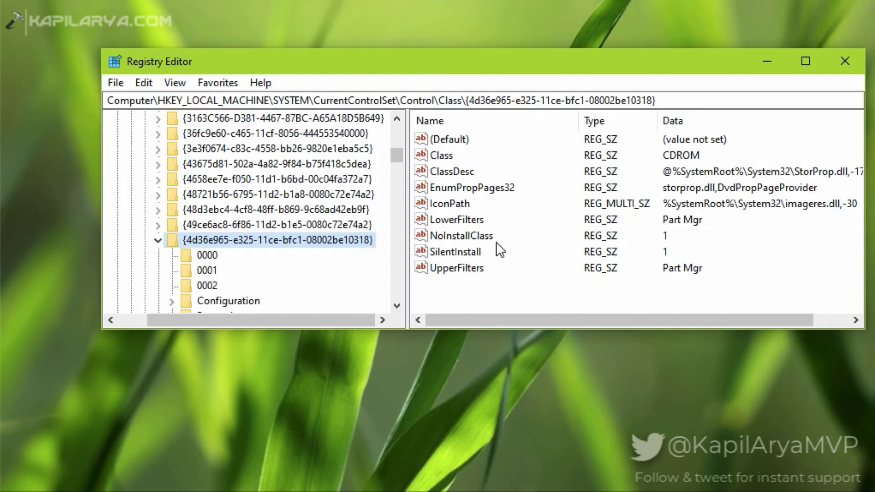
- Remove the LowerFilters value from the {4d36e965-…} key, confirming the deletion
{"action": "left_click", "coordinate": [447, 222]}
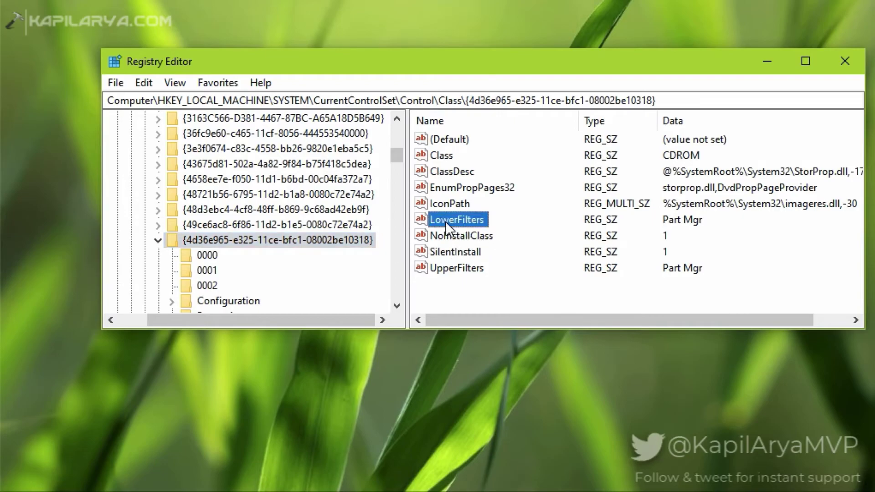
{"action": "left_click", "coordinate": [457, 267]}
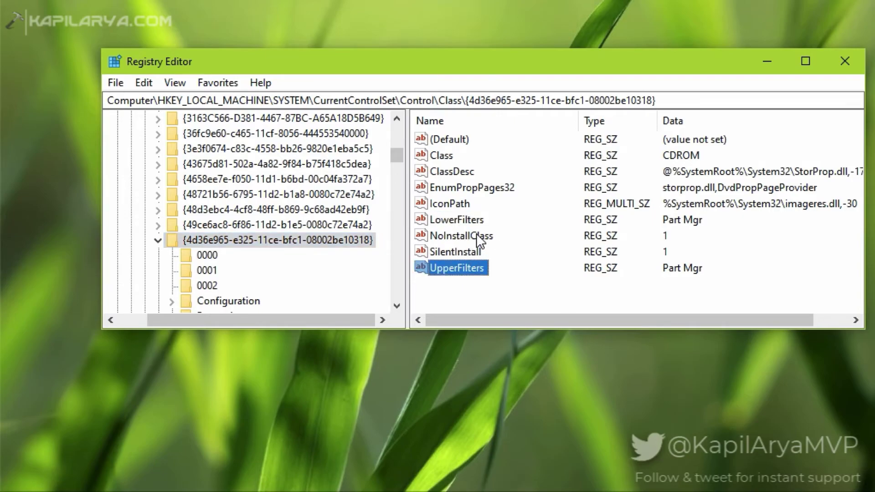
{"action": "left_click", "coordinate": [465, 222]}
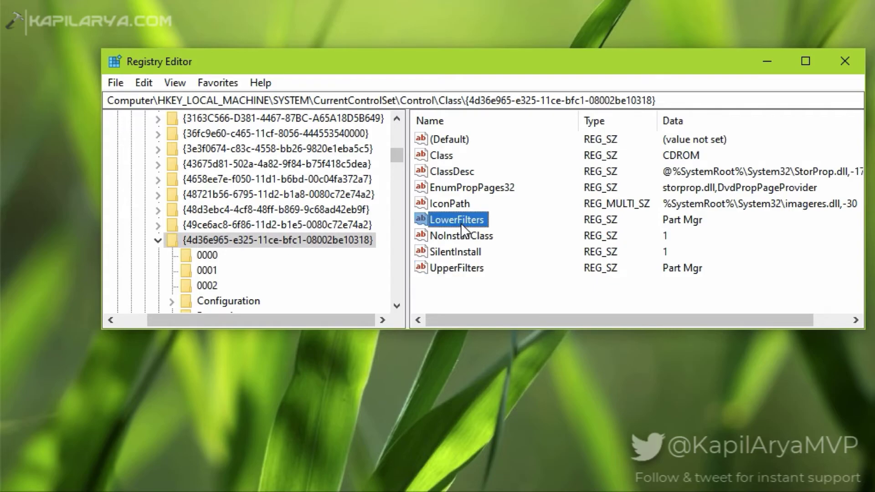
{"action": "right_click", "coordinate": [461, 224]}
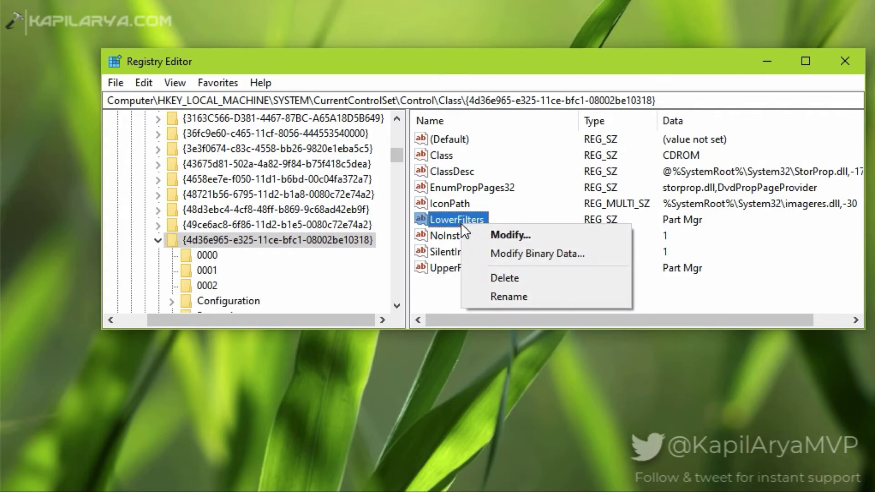
{"action": "left_click", "coordinate": [505, 278]}
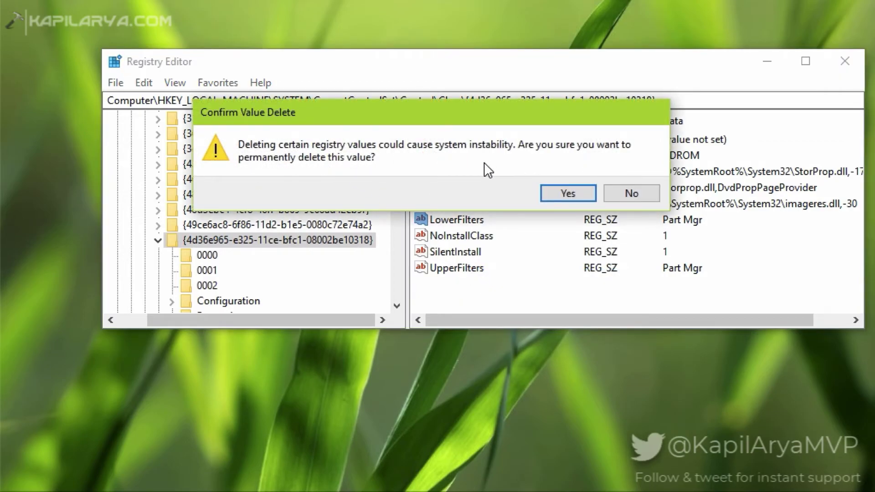
{"action": "left_click", "coordinate": [550, 191]}
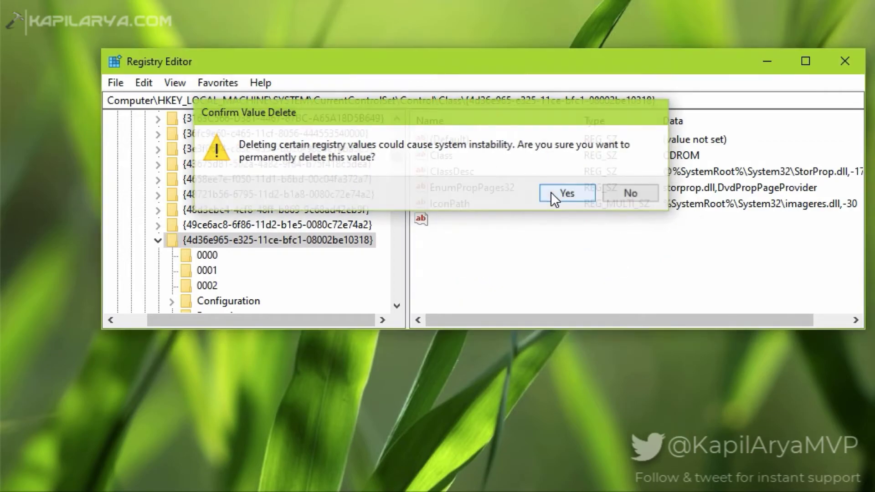
- Remove the UpperFilters value from the {4d36e965-…} key, confirming the deletion
{"action": "left_click", "coordinate": [458, 254]}
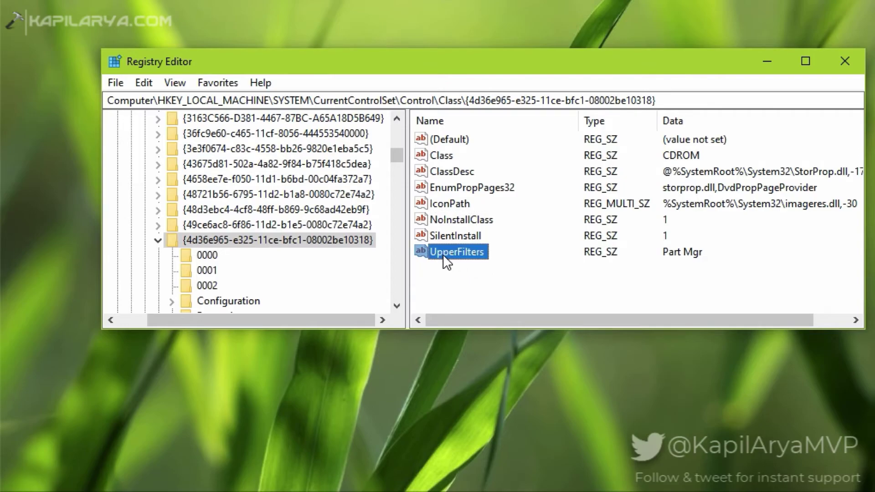
{"action": "right_click", "coordinate": [444, 254]}
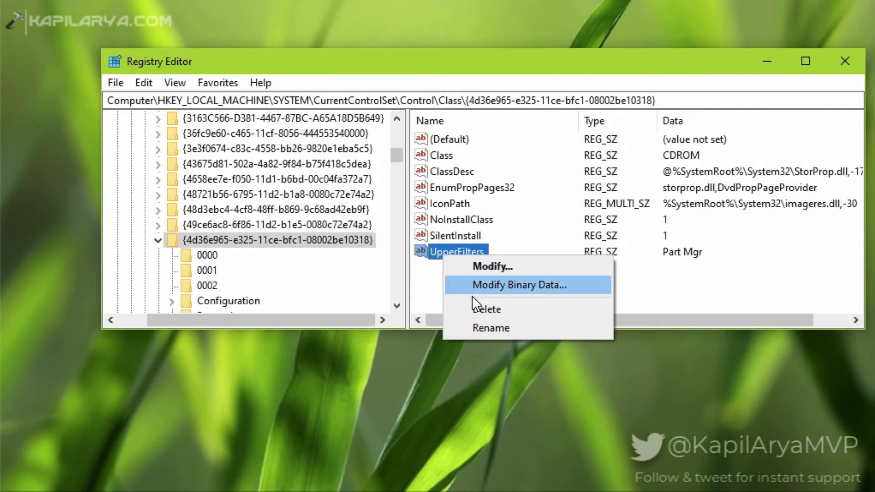
{"action": "left_click", "coordinate": [486, 310]}
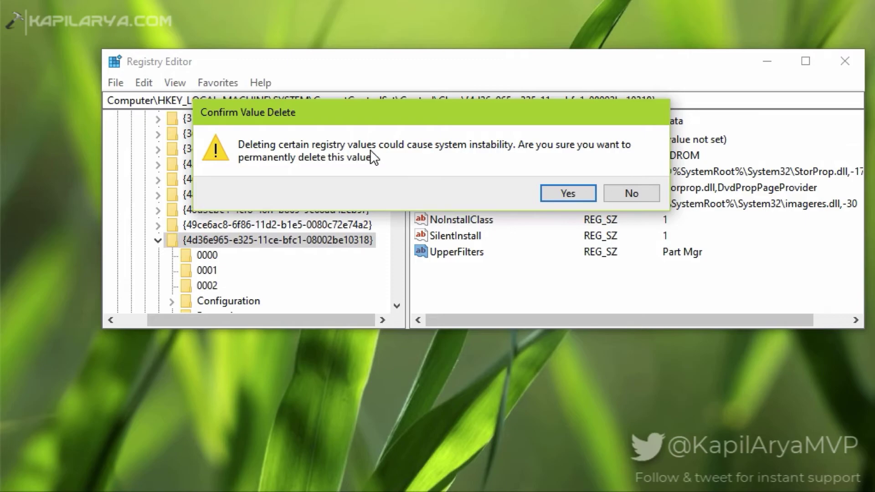
{"action": "left_click", "coordinate": [546, 191]}
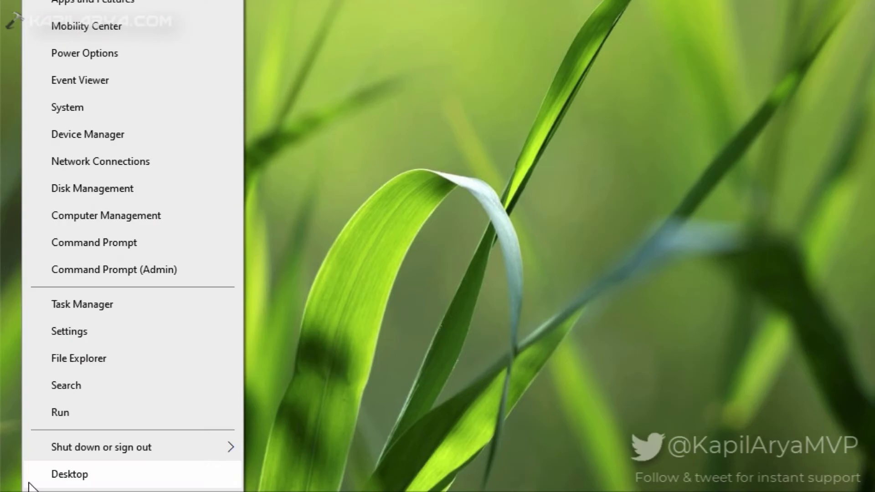
{"action": "mouse_move", "coordinate": [130, 447]}
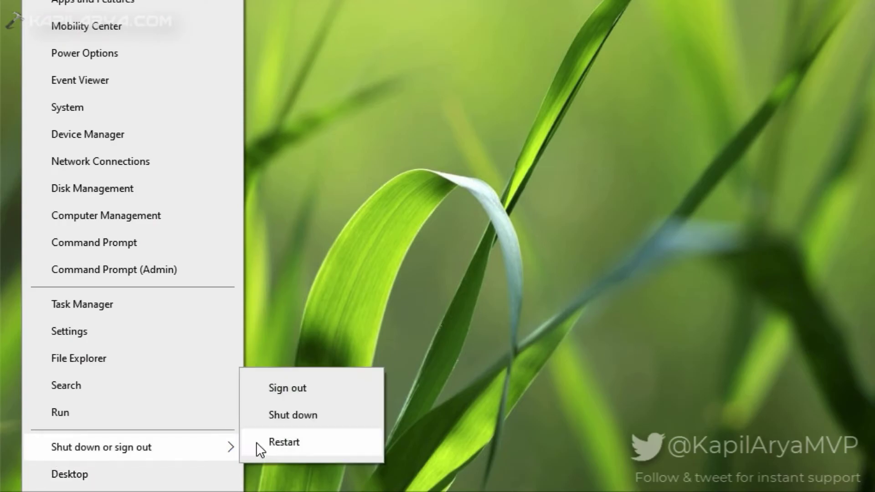
- Choose Restart from the Shut down or sign out menu
{"action": "left_click", "coordinate": [270, 442]}
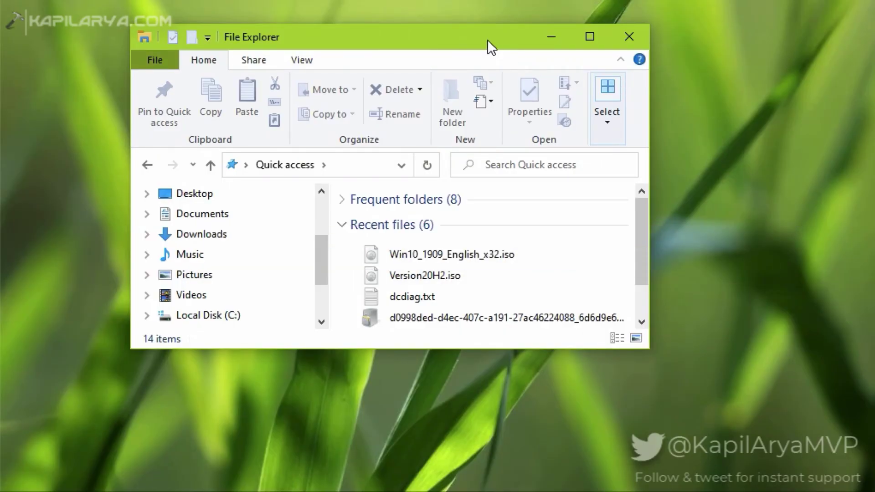
- Mount Win10_1909_English_x32.iso from Recent files after repositioning the Explorer window
{"action": "left_click_drag", "start_coordinate": [487, 39], "coordinate": [522, 98]}
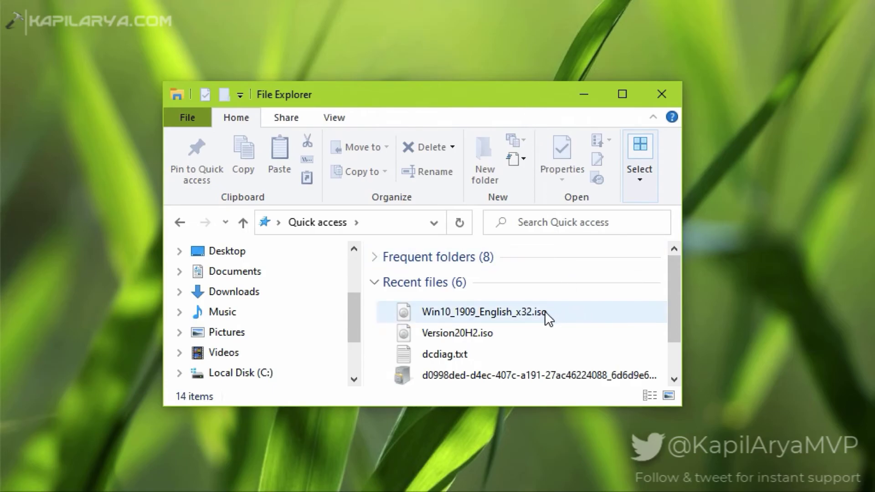
{"action": "right_click", "coordinate": [495, 321]}
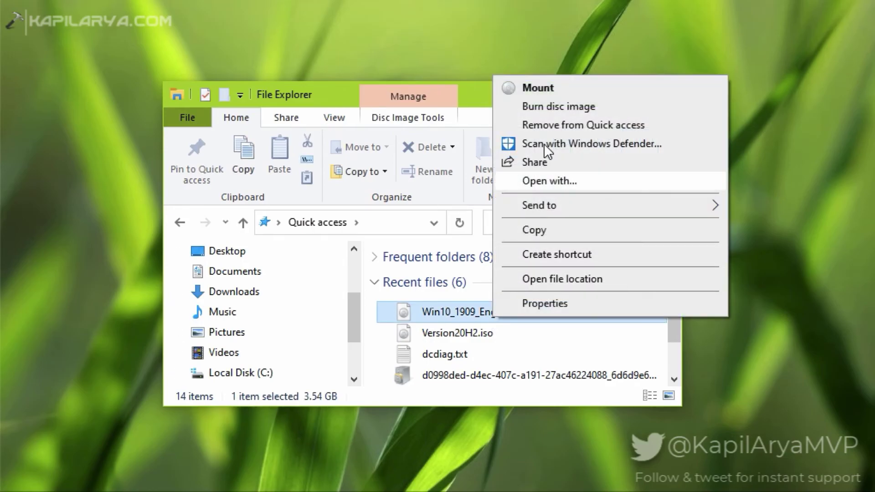
{"action": "left_click", "coordinate": [538, 89]}
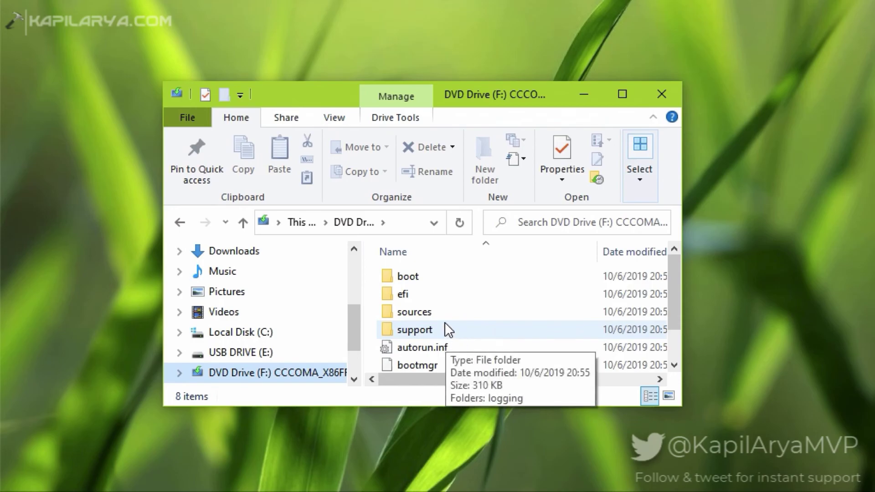
{"action": "scroll", "coordinate": [445, 323], "scroll_direction": "down", "scroll_amount": 1}
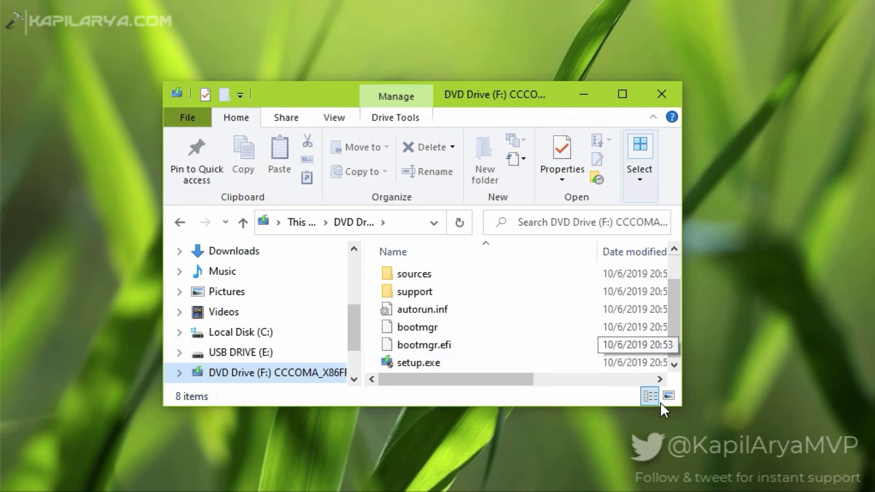
- Enlarge the Explorer window slightly and run setup.exe from DVD Drive (F:)
{"action": "left_click_drag", "start_coordinate": [681, 405], "coordinate": [699, 412]}
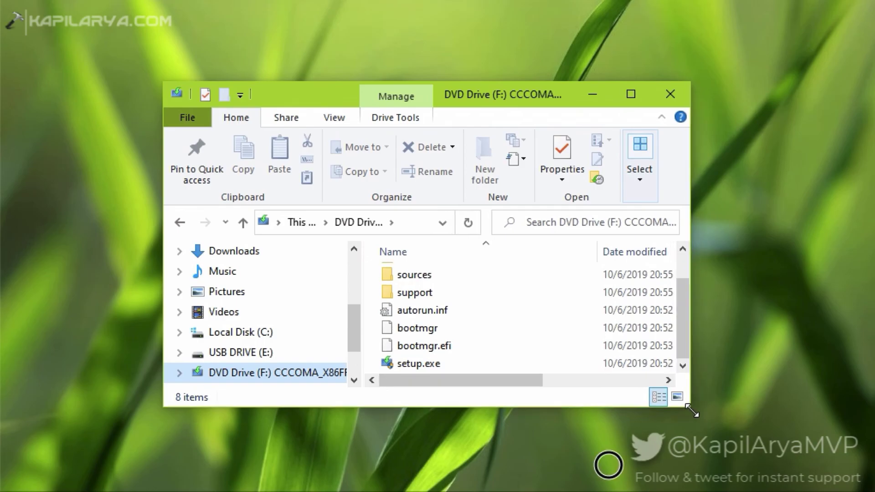
{"action": "double_click", "coordinate": [415, 359]}
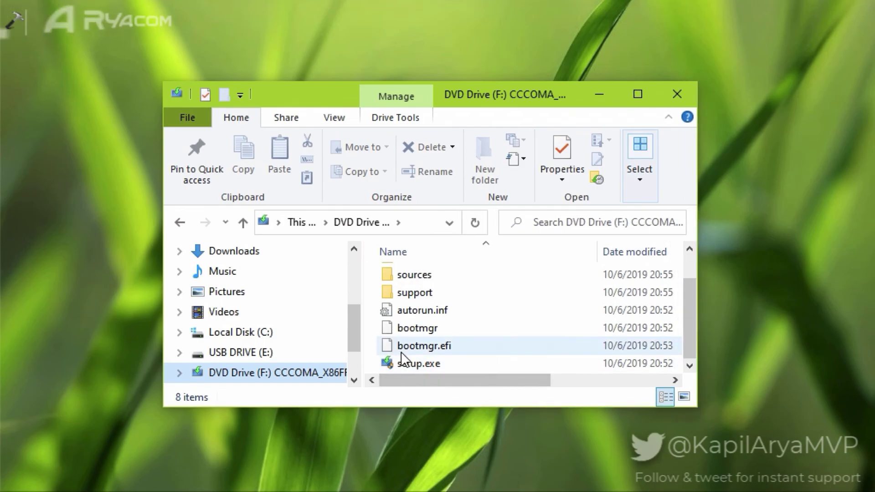